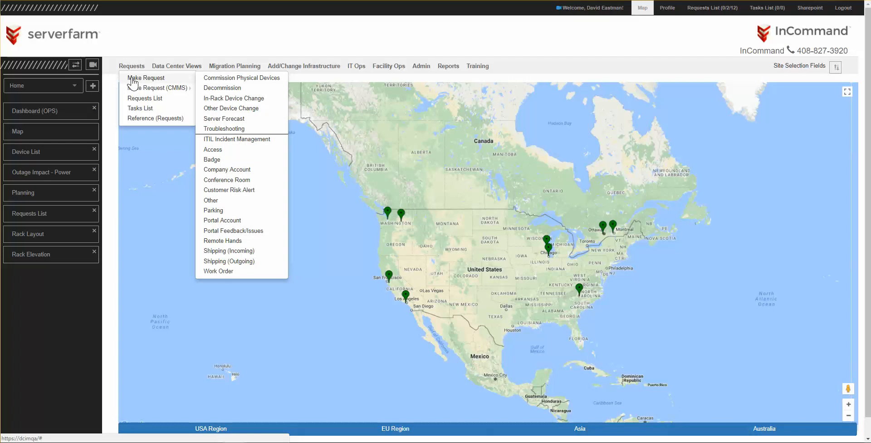
Step: Start a new Decommission request for site InCommand and room DemoCage
click(231, 89)
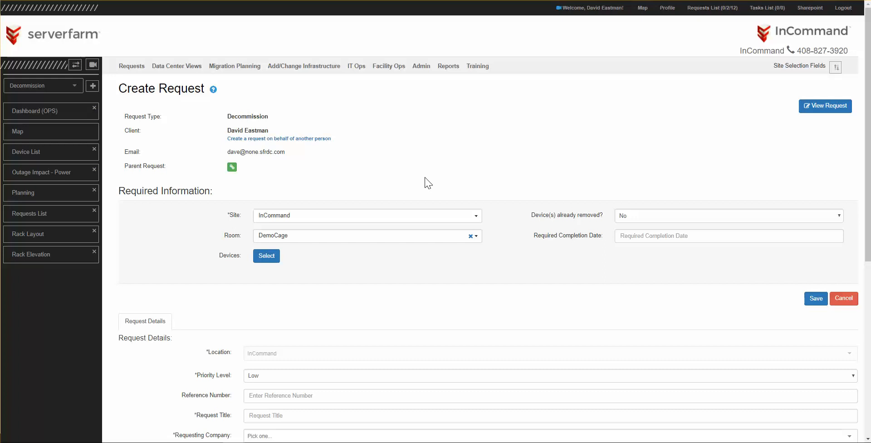
click(278, 217)
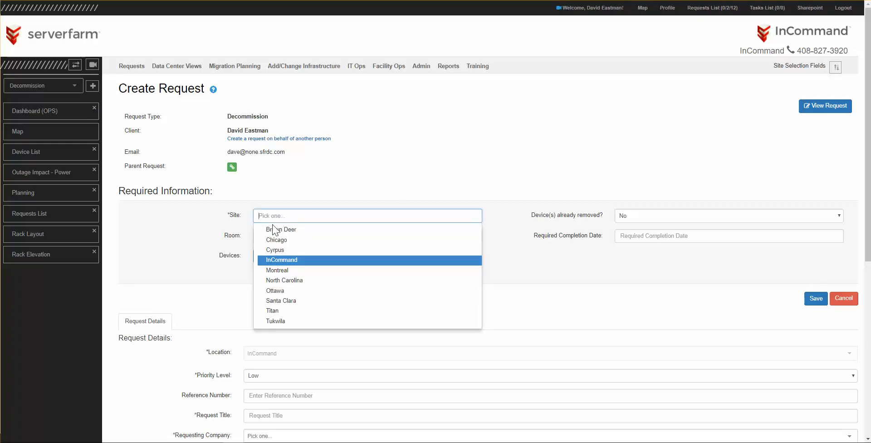
click(274, 260)
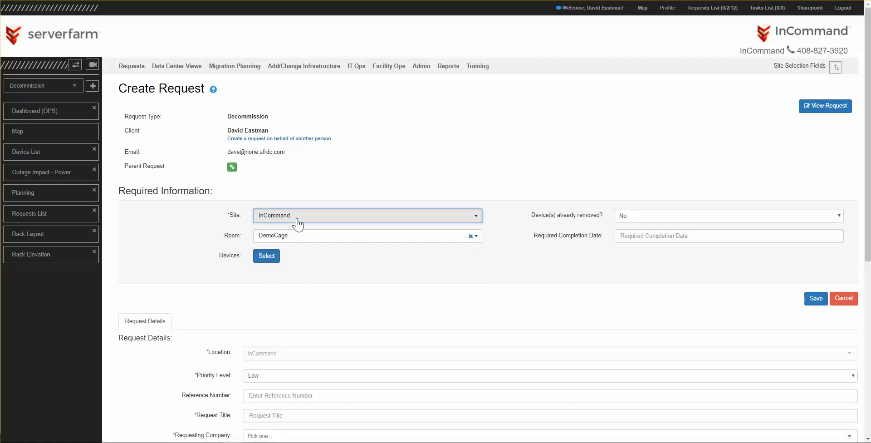
click(308, 235)
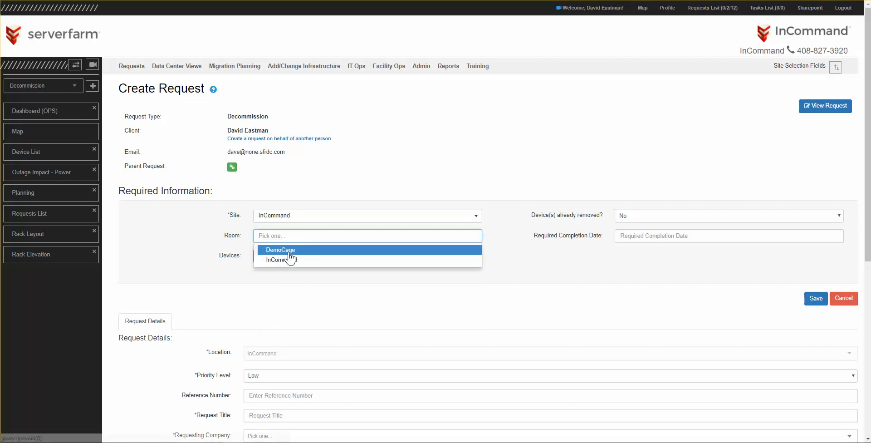
click(295, 250)
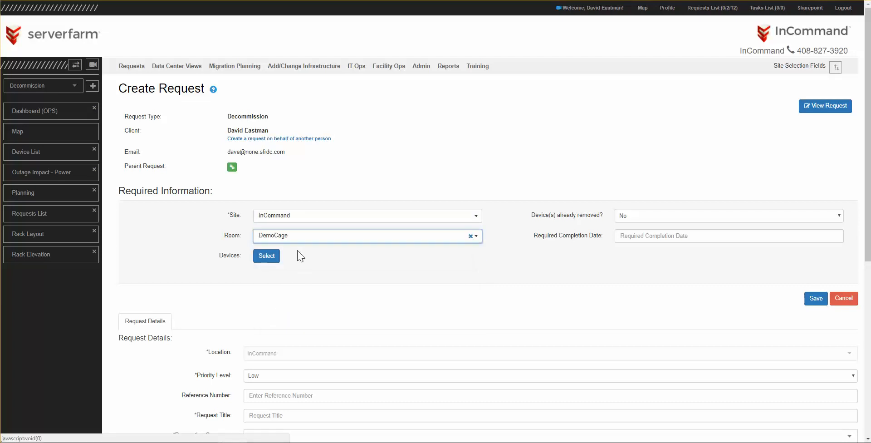
Step: Set Device(s) already removed to No and the required completion date to 2017-08-25
click(642, 214)
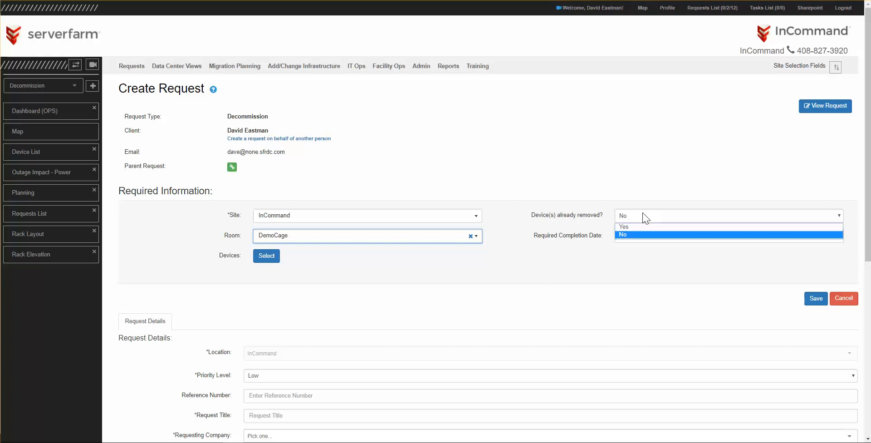
click(628, 233)
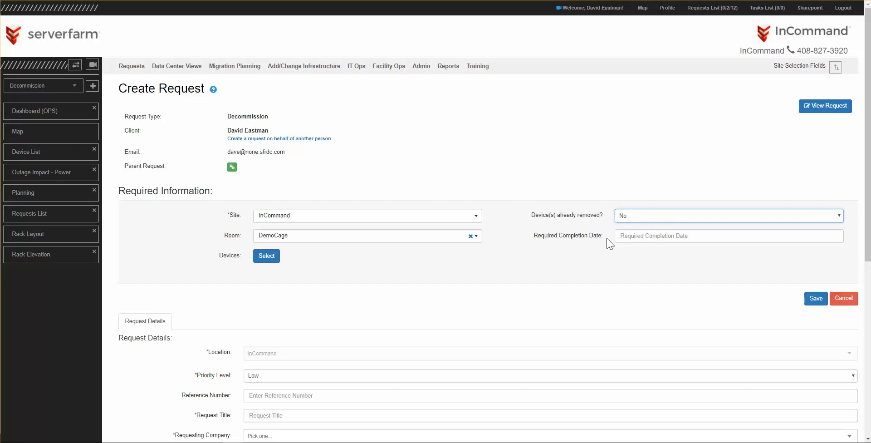
click(650, 236)
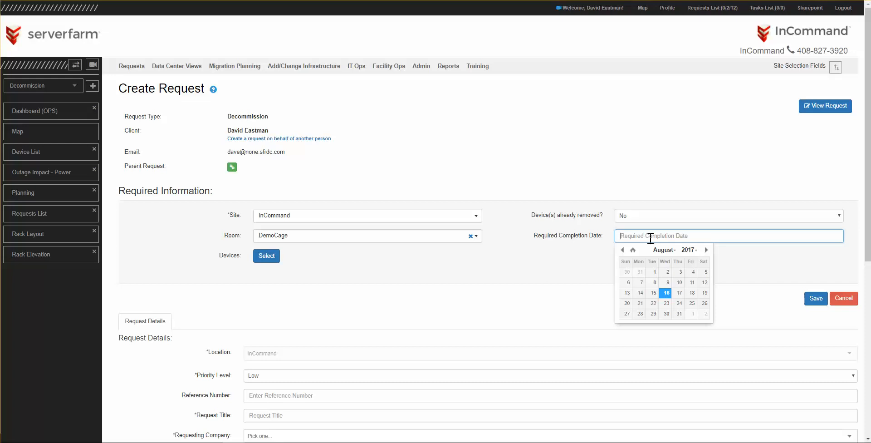
click(690, 303)
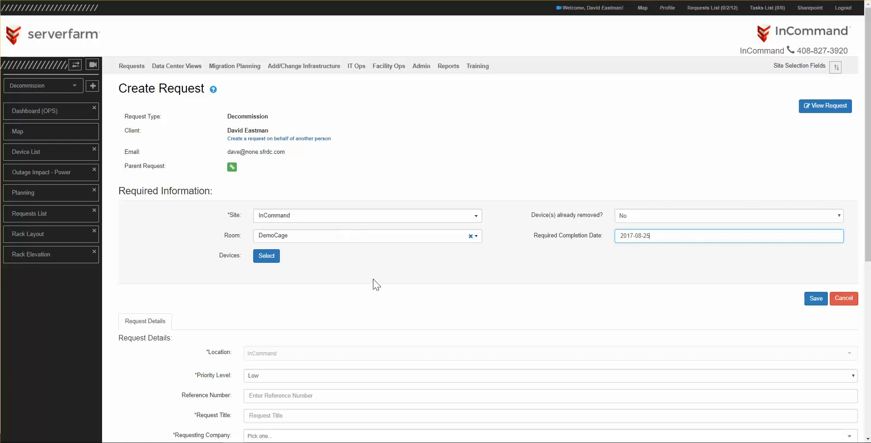
Step: Open the device selection and filter the device list by model r710
click(264, 256)
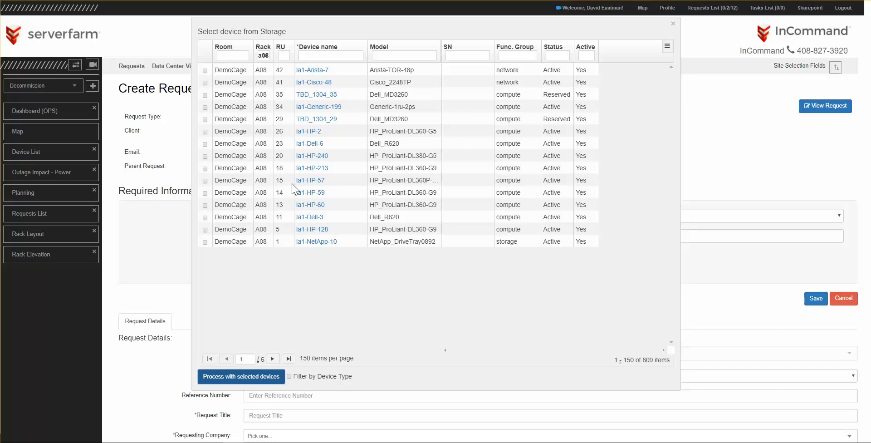
click(265, 56)
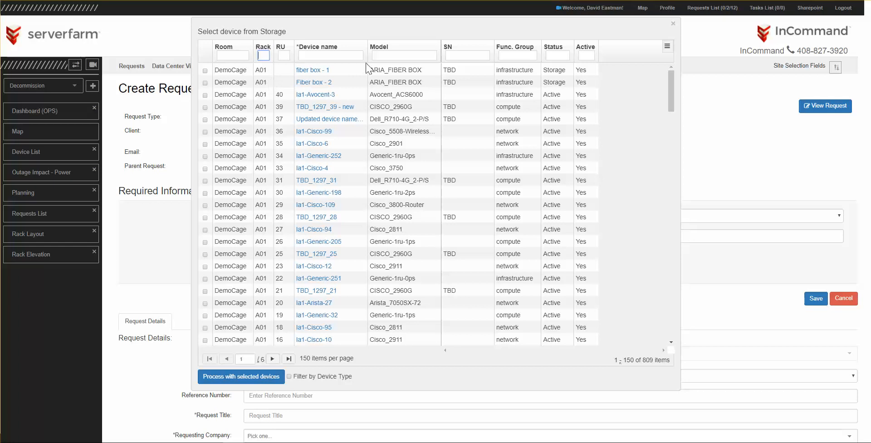
click(398, 56)
text(r710)
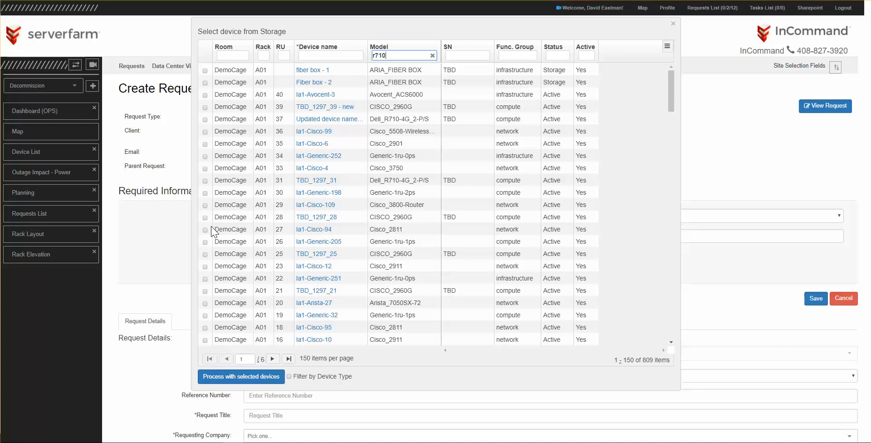
key(Return)
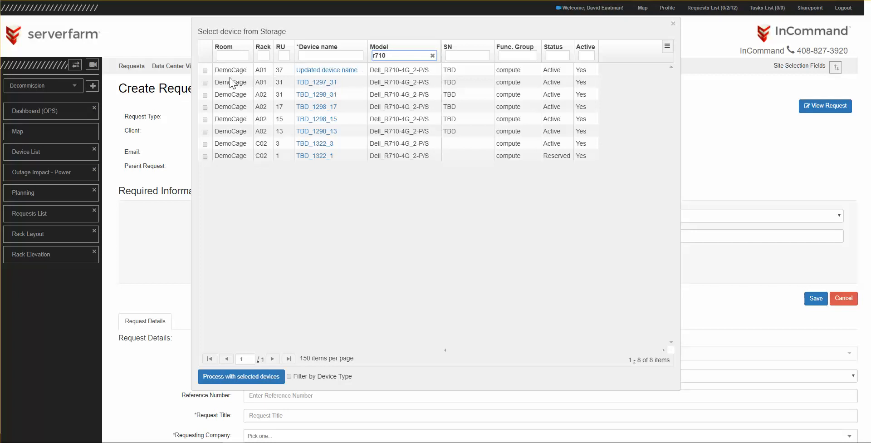
Step: Select devices TBD_1297_31 and TBD_1298_31 and add them to the request
click(205, 84)
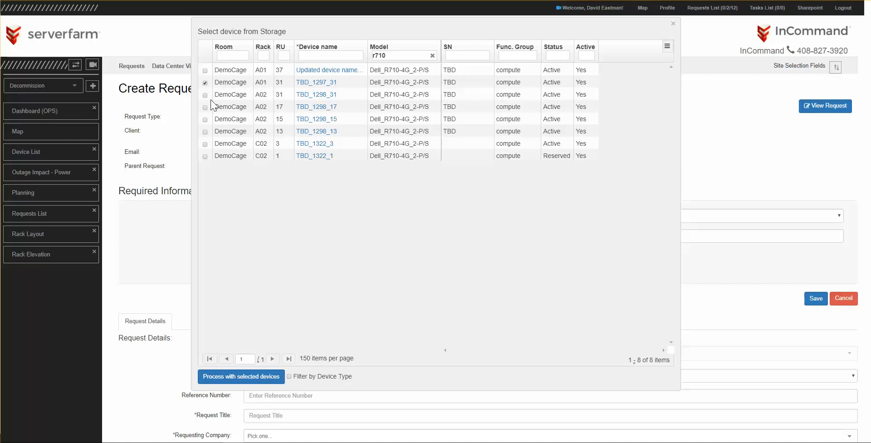
click(205, 95)
click(205, 107)
click(205, 120)
click(205, 119)
click(206, 107)
click(239, 377)
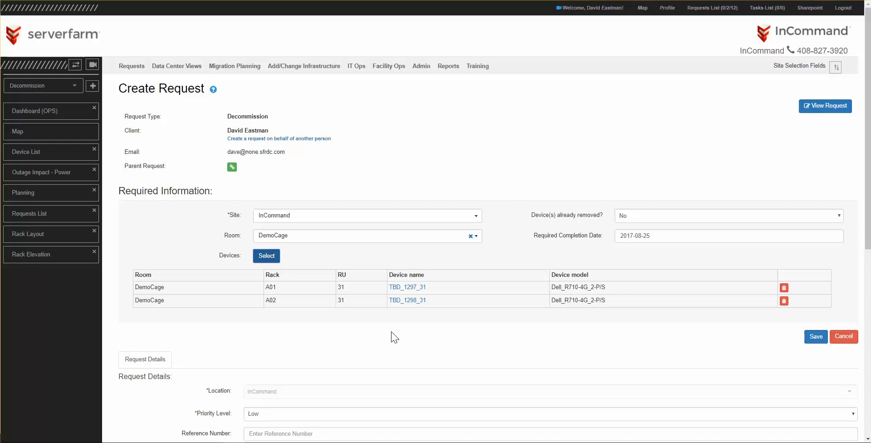
Step: Set the request's priority level to Low
scroll(391, 335, down, 6)
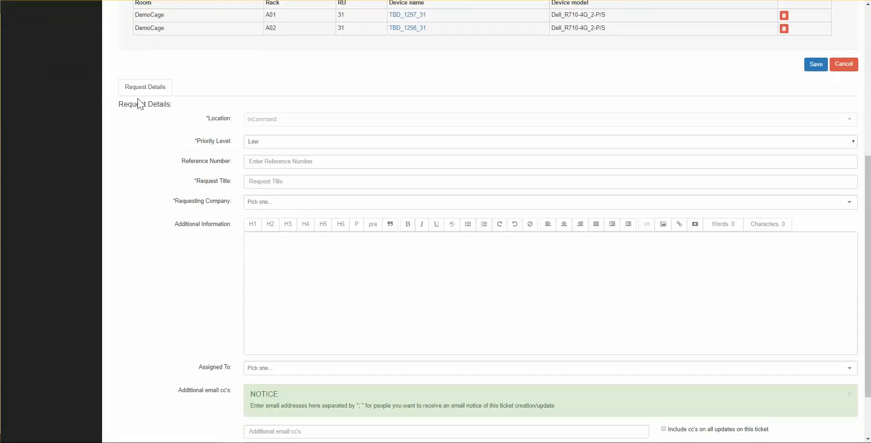
click(272, 146)
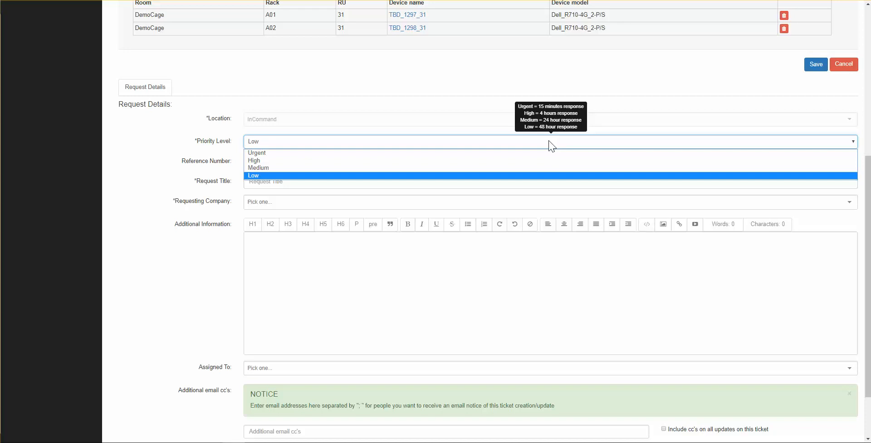
click(254, 176)
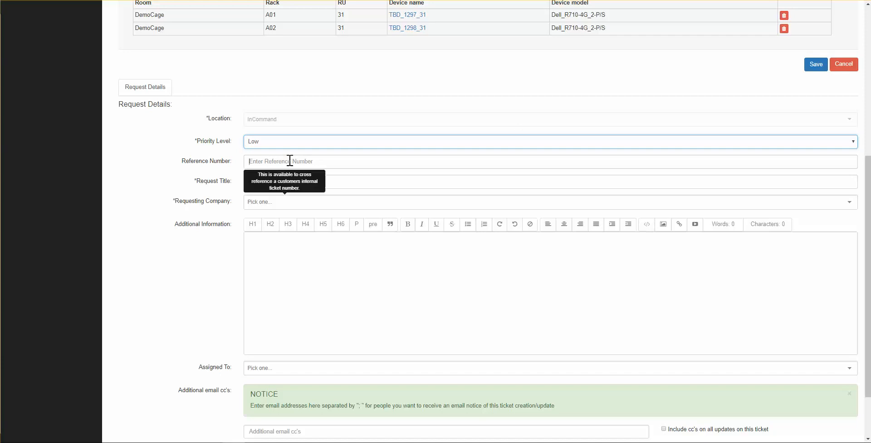
Step: Title the request "Decommission R710's in racks A01 and A02" and set the requesting company to InCommand
click(290, 161)
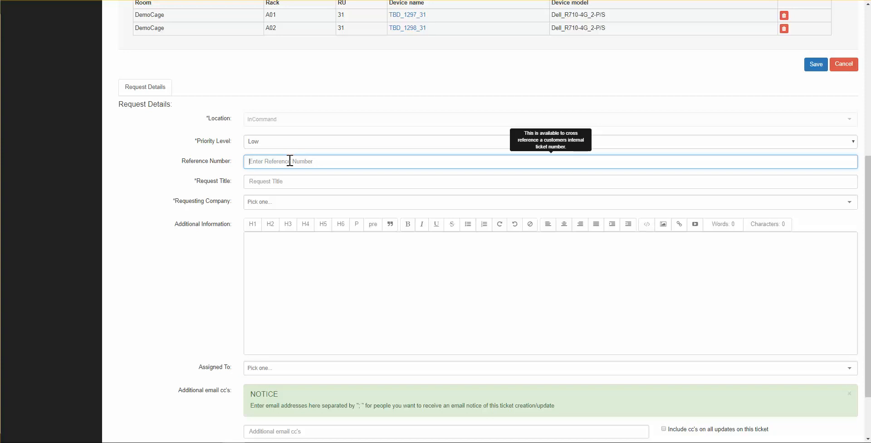
key(Tab)
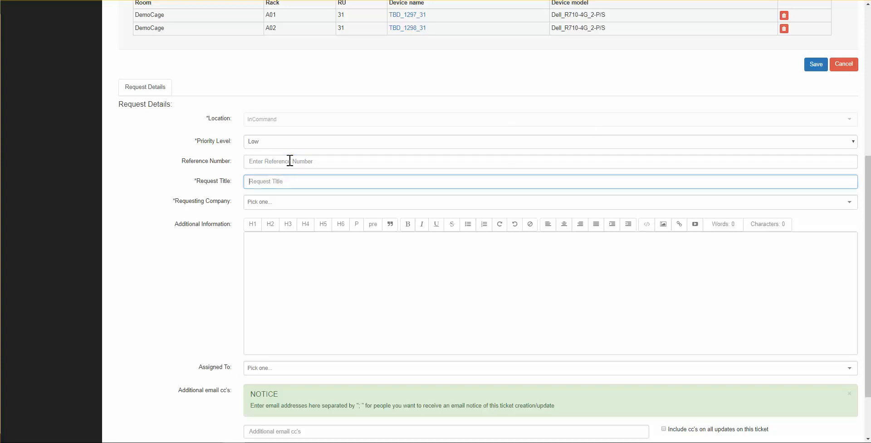
text(Decommission R710's in racks)
text(A01 and A02)
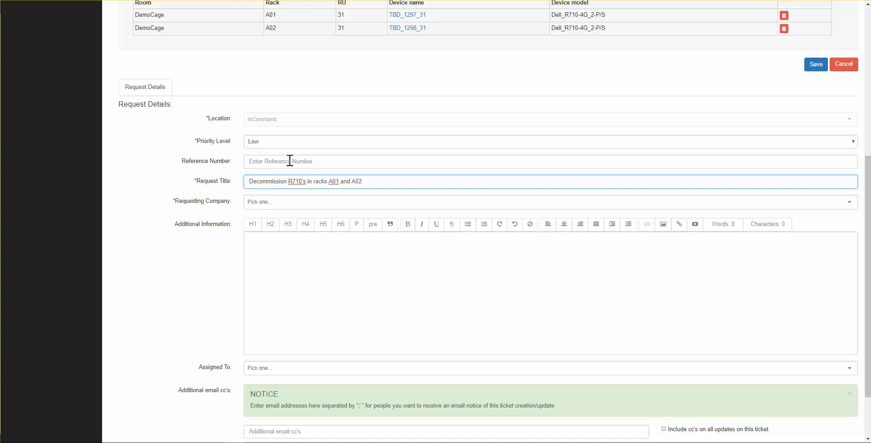
click(253, 202)
click(271, 228)
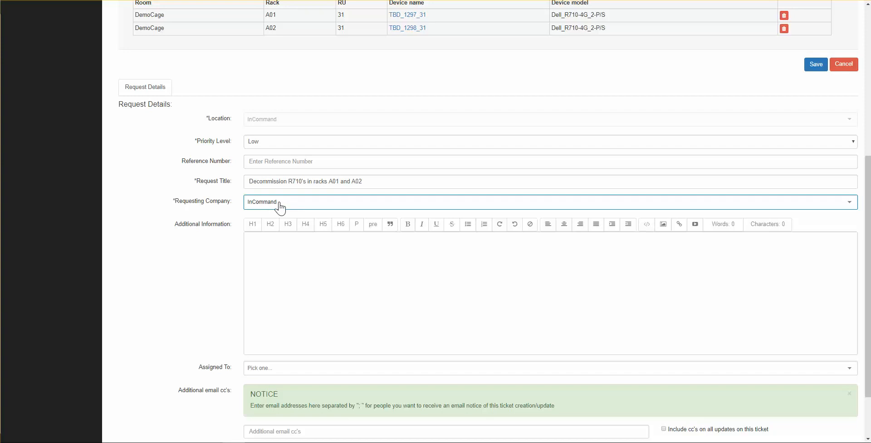
Step: Enter the additional information "these devices are end of life and need to be ewasted"
click(282, 247)
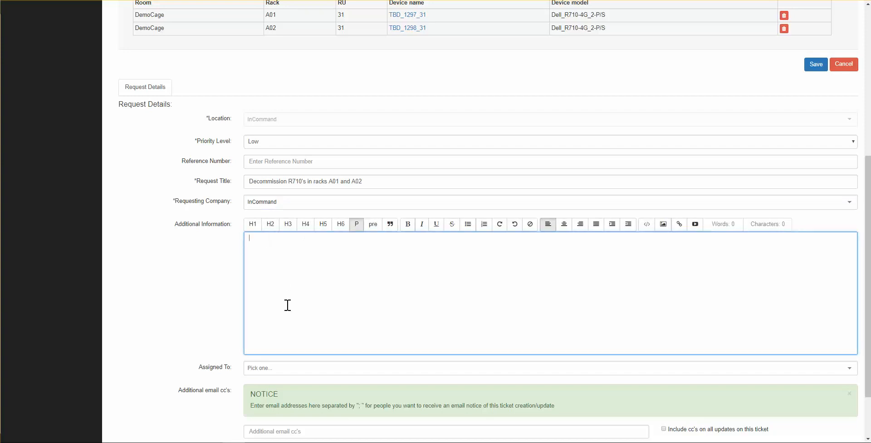
text(thi)
text(es)
text( devi)
text(ces are end of li)
text(ve and need)
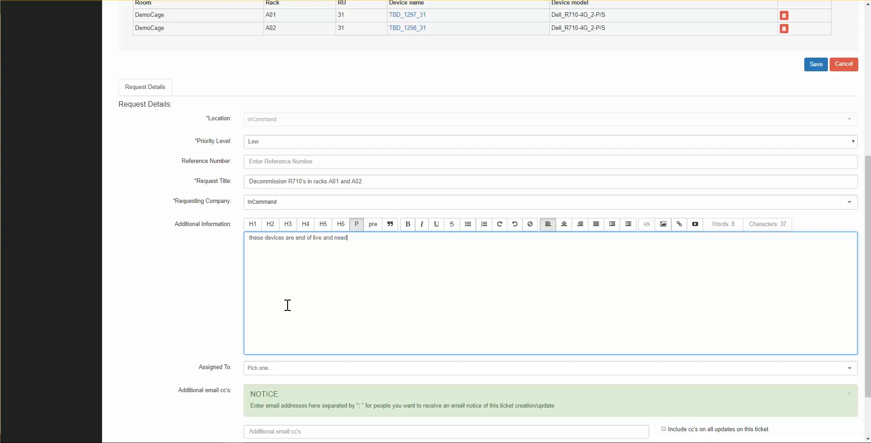
key(BackSpace)
key(BackSpace)
key(BackSpace)
key(BackSpace)
key(BackSpace)
key(BackSpace)
key(BackSpace)
key(BackSpace)
key(BackSpace)
key(BackSpace)
text(and need to be ewasted)
Step: Save the request and close the confirmation
scroll(290, 259, down, 3)
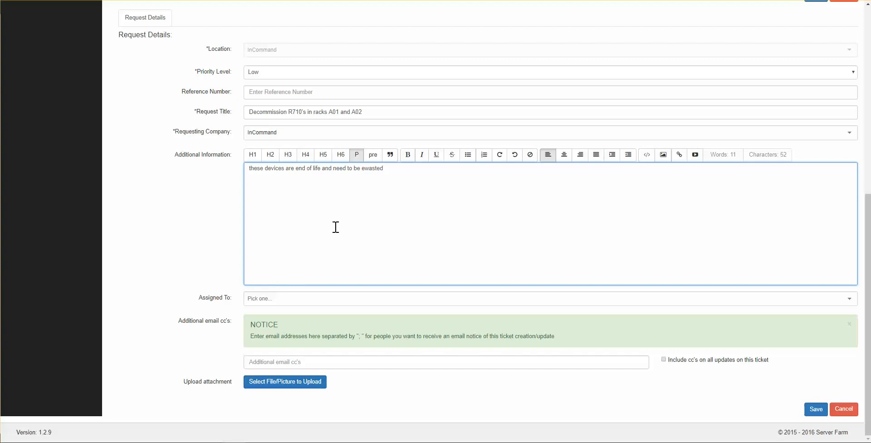
click(815, 410)
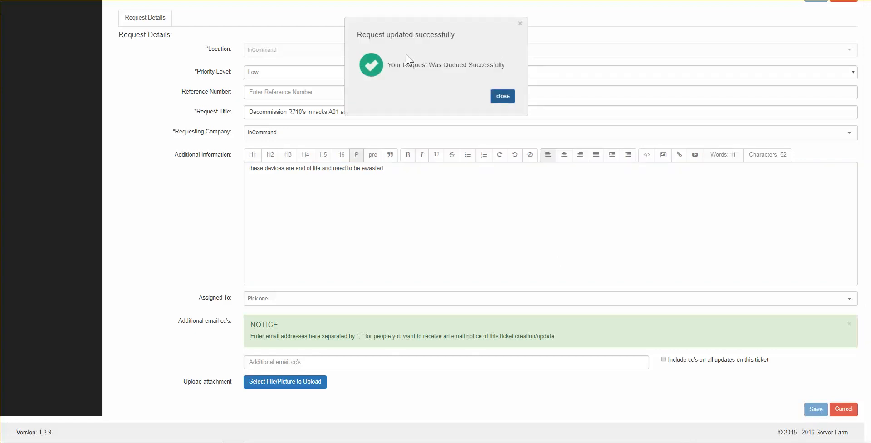
click(502, 97)
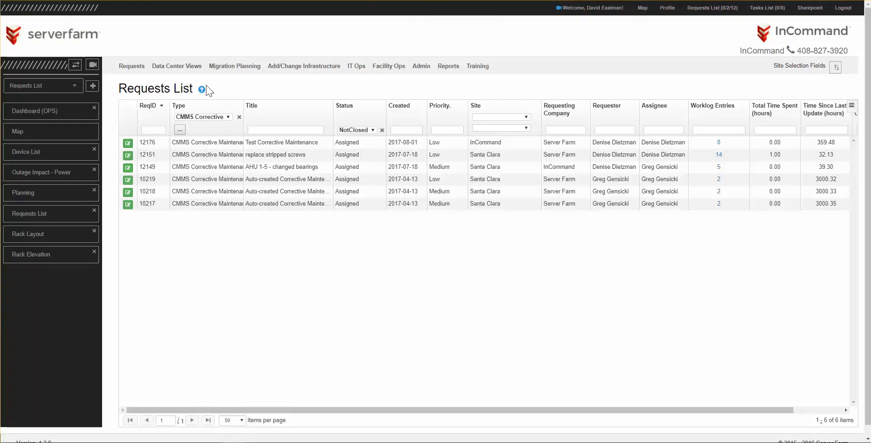
Step: Filter the requests list by the Decommission type and return to the map view
click(229, 117)
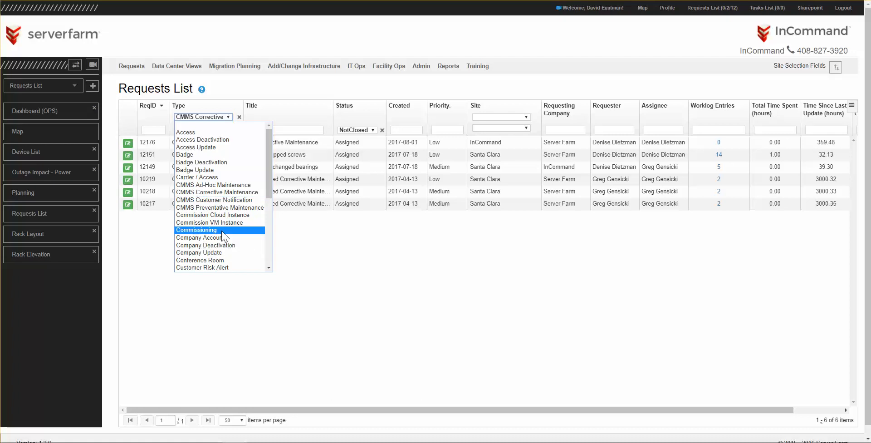
scroll(223, 235, down, 3)
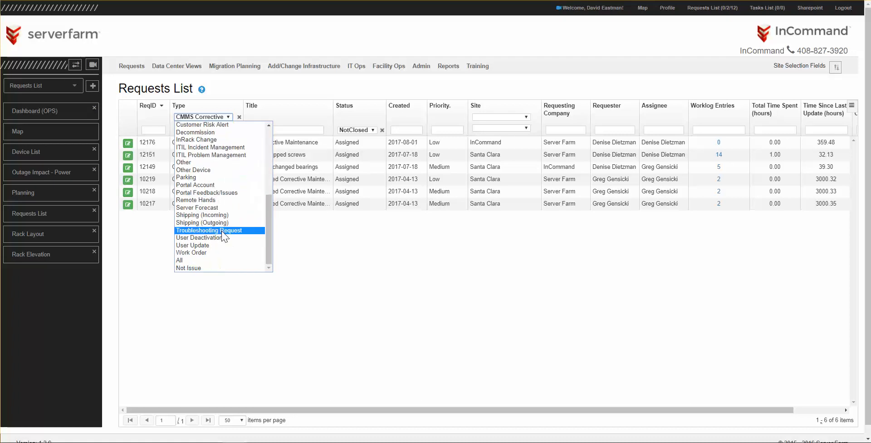
click(196, 132)
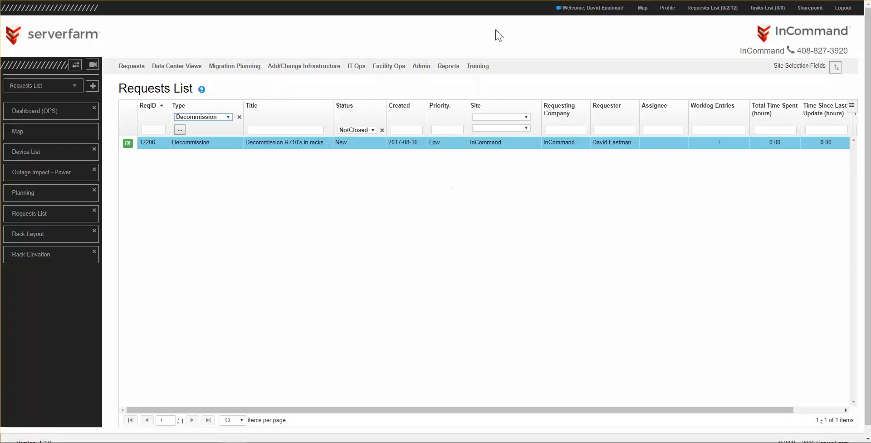
click(641, 10)
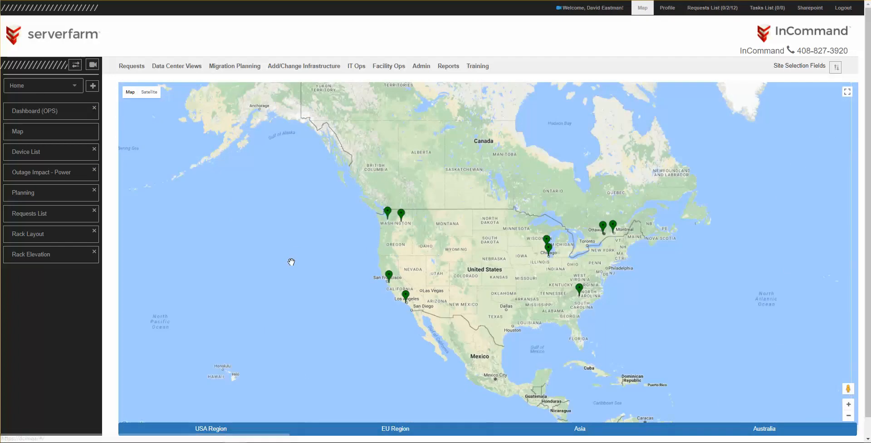